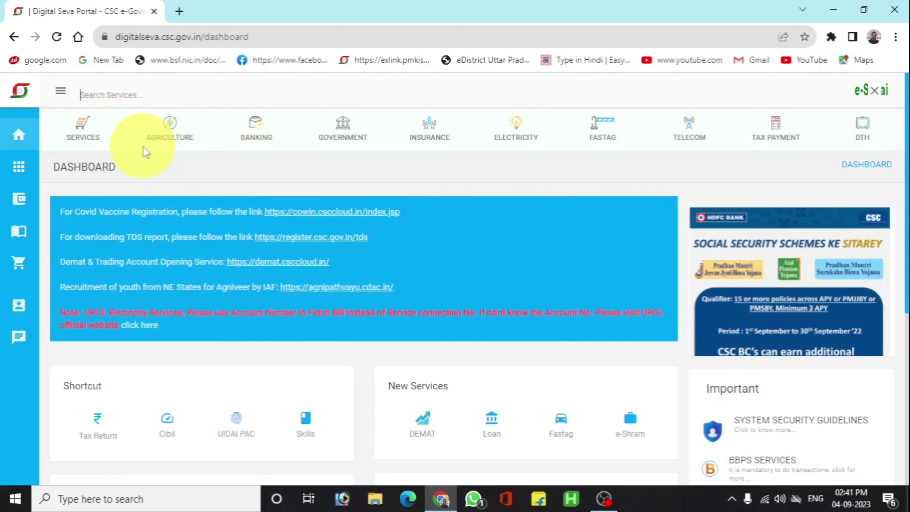
Search 'nsdl', open PAN Services and sign in via Digital Seva Connect.
text(nsdl)
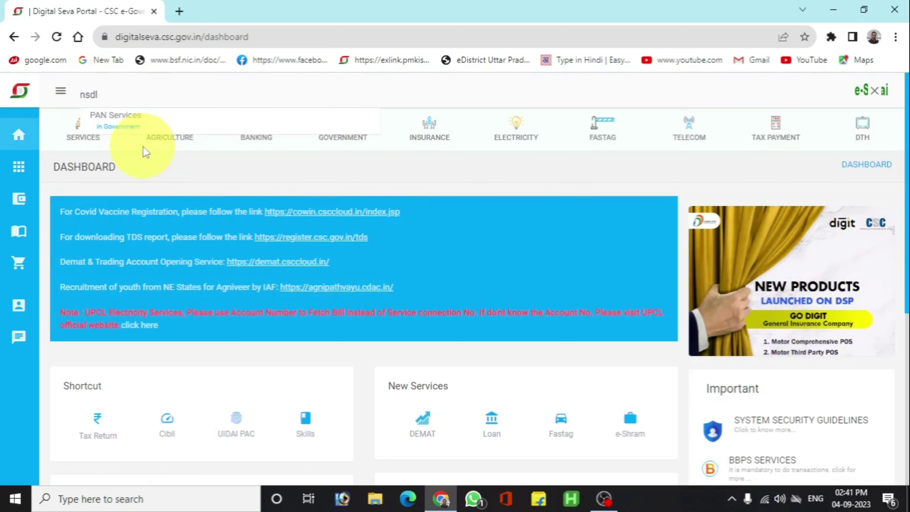
click(133, 126)
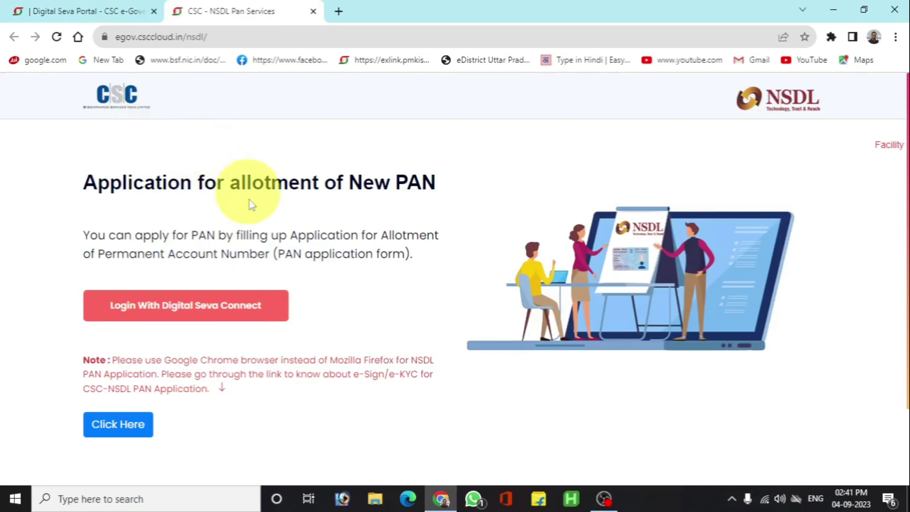
click(216, 305)
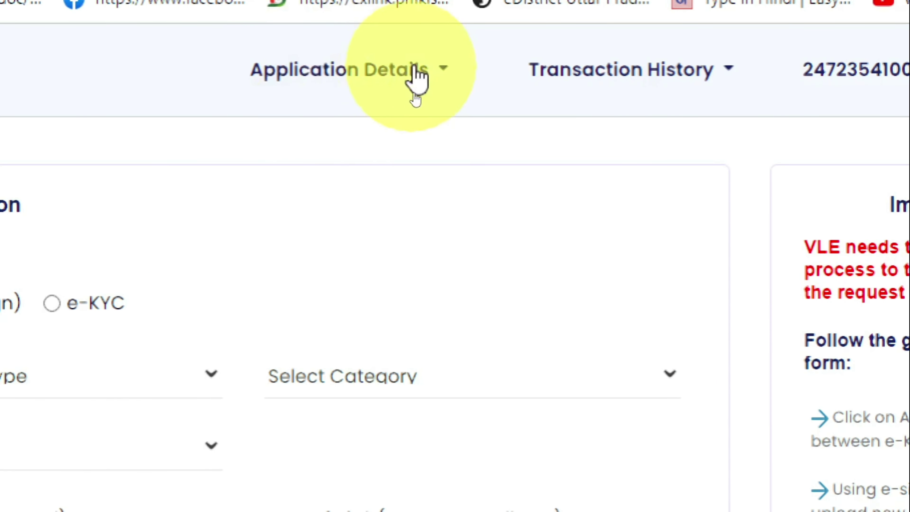
Open PAN Update and choose Change and Correction form (CSF) as the application type.
click(416, 77)
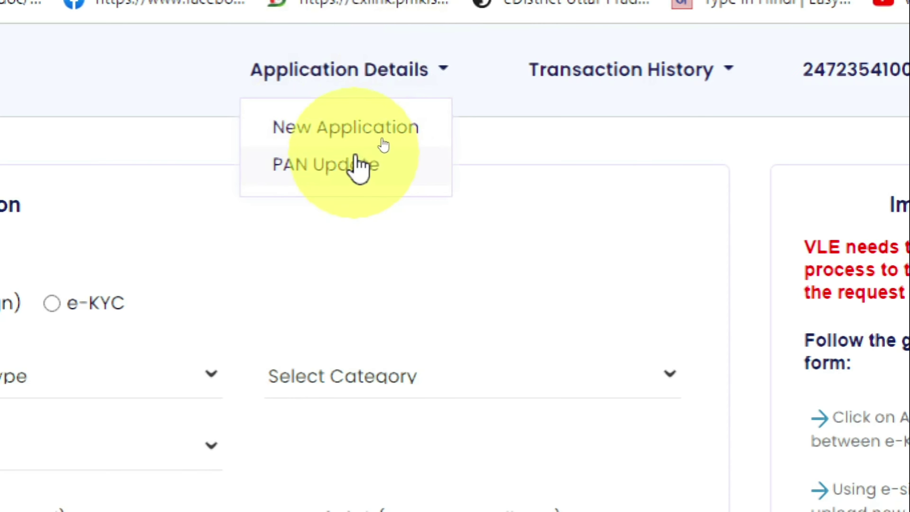
click(355, 165)
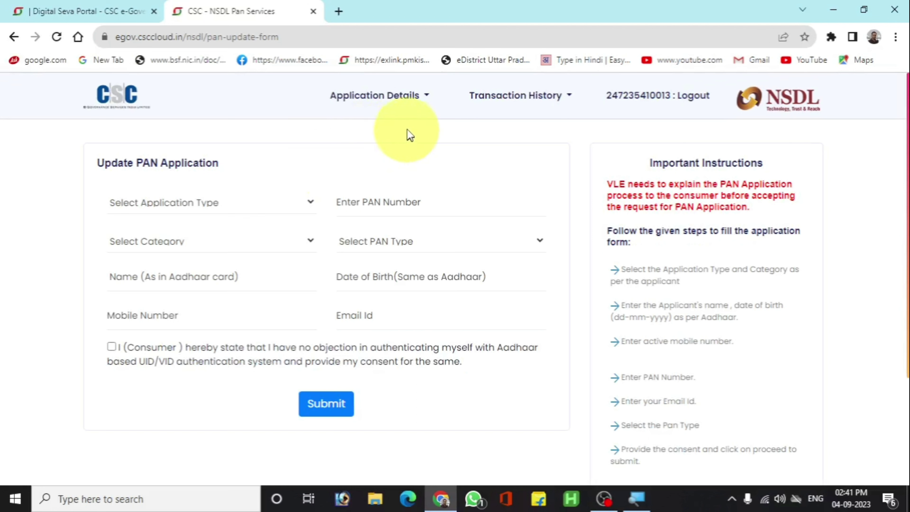
click(256, 205)
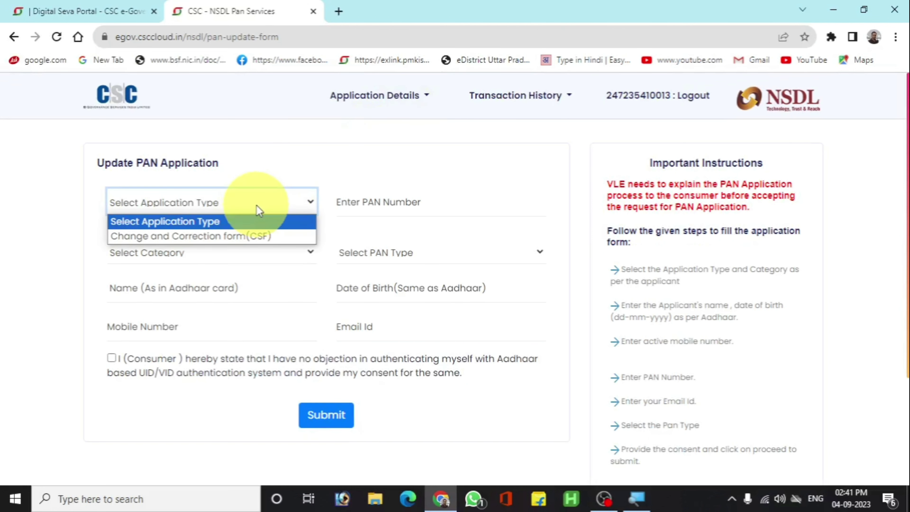
click(282, 233)
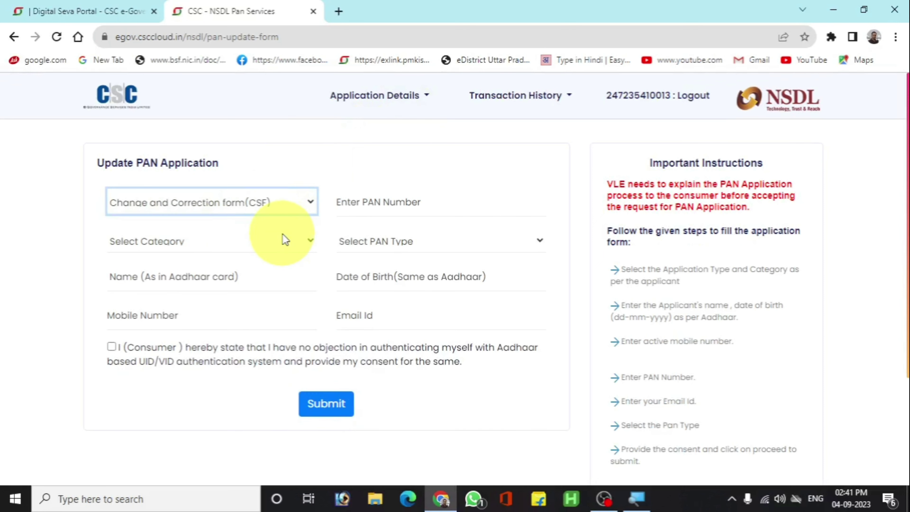
click(361, 204)
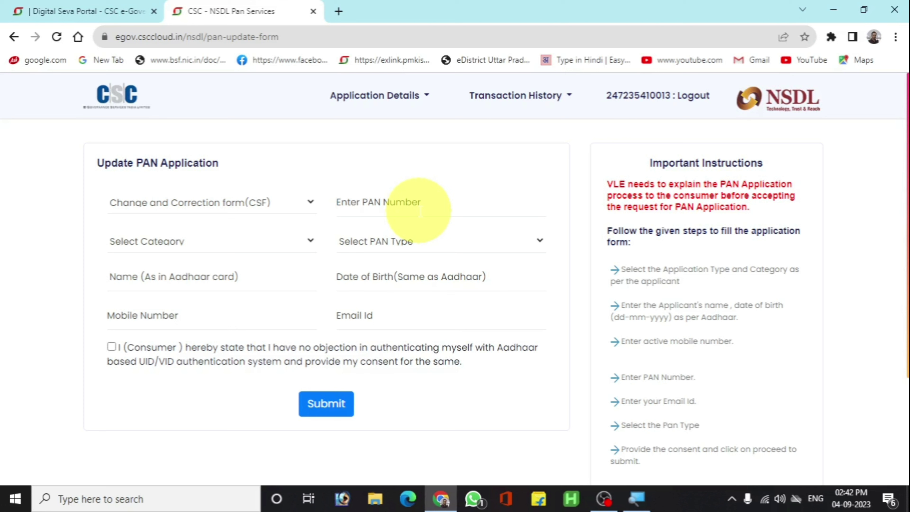
Paste the PAN number, set category INDIVIDUAL and card type Physical PAN Card/E-PAN Card.
click(420, 211)
key(ctrl+v)
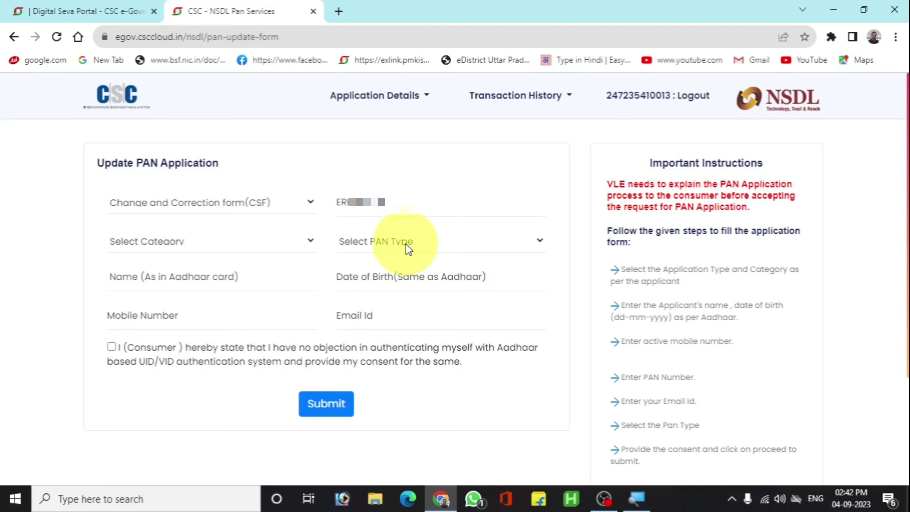
click(270, 241)
click(247, 275)
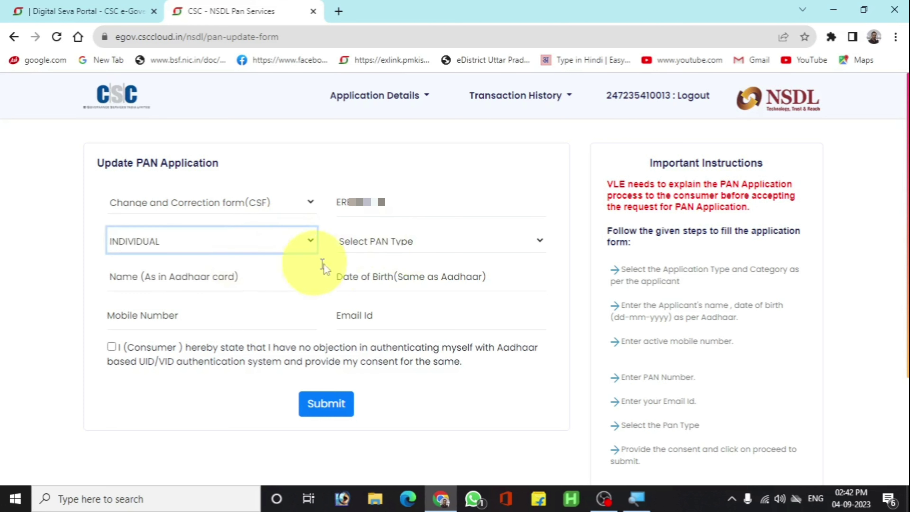
click(408, 247)
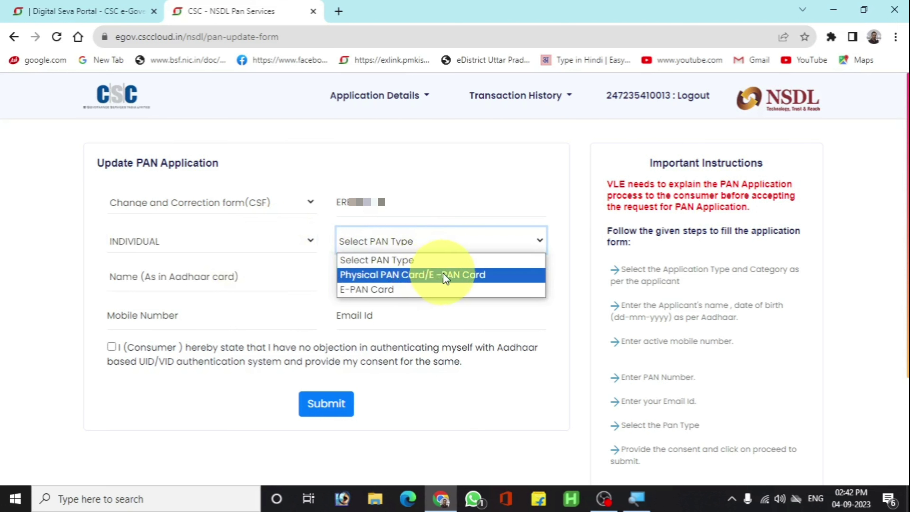
click(434, 276)
click(231, 276)
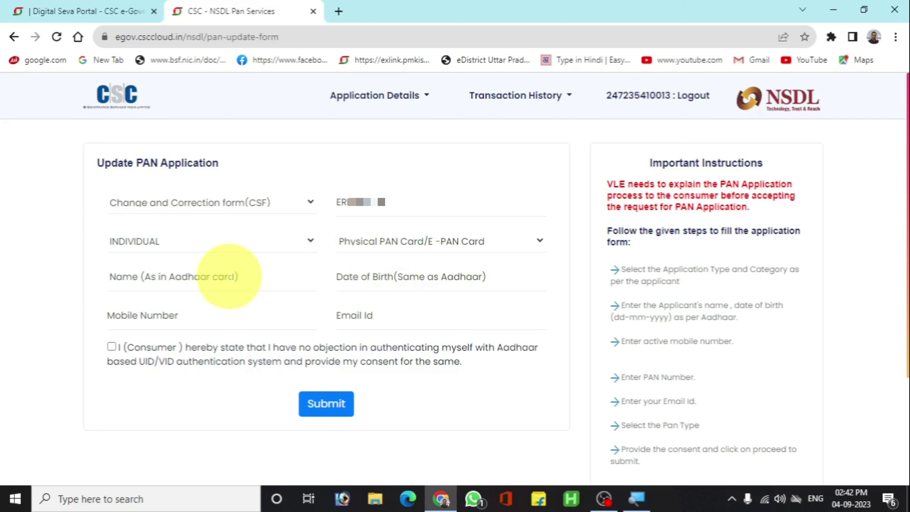
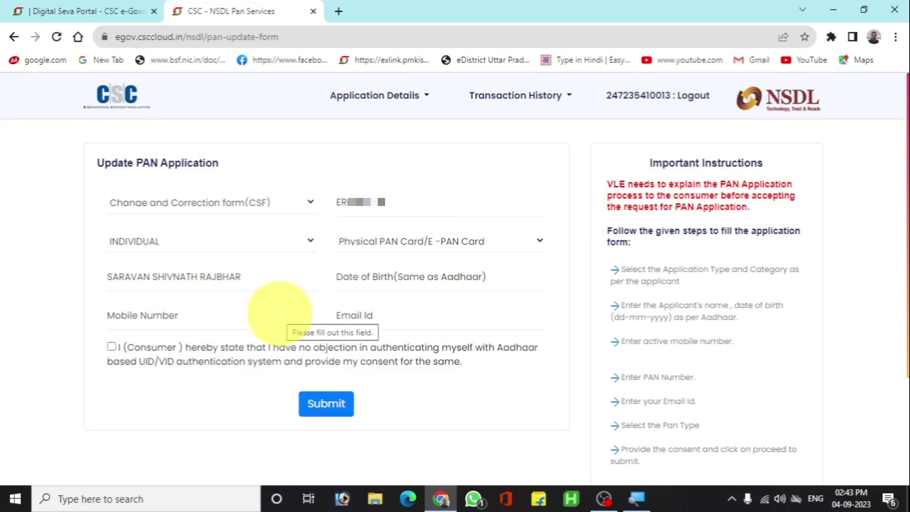
click(392, 279)
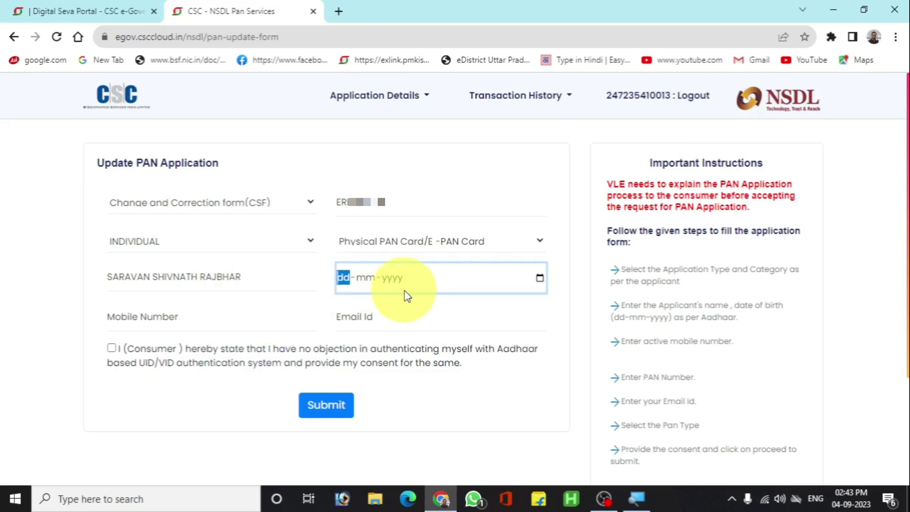
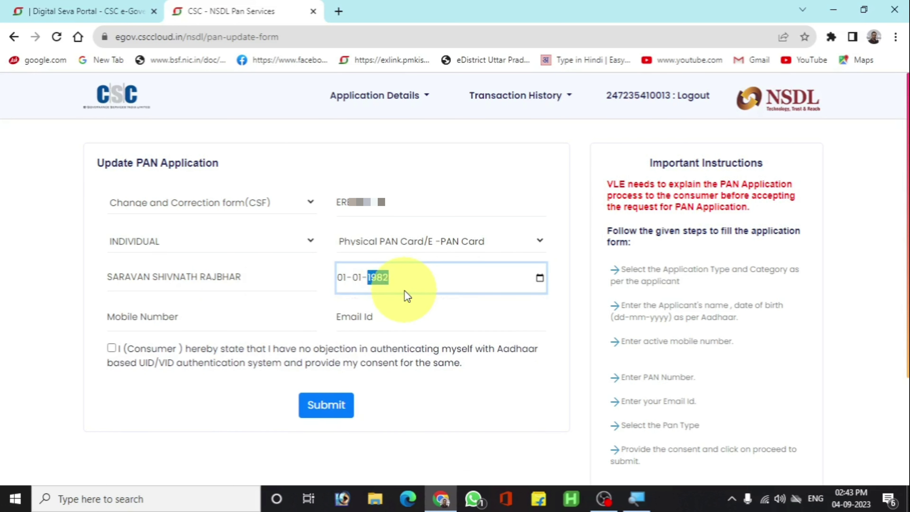
click(262, 380)
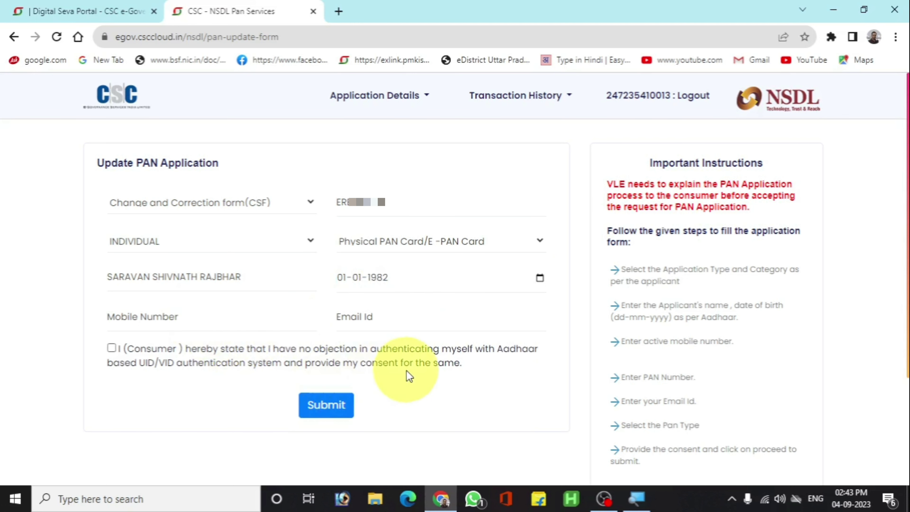
text(7028)
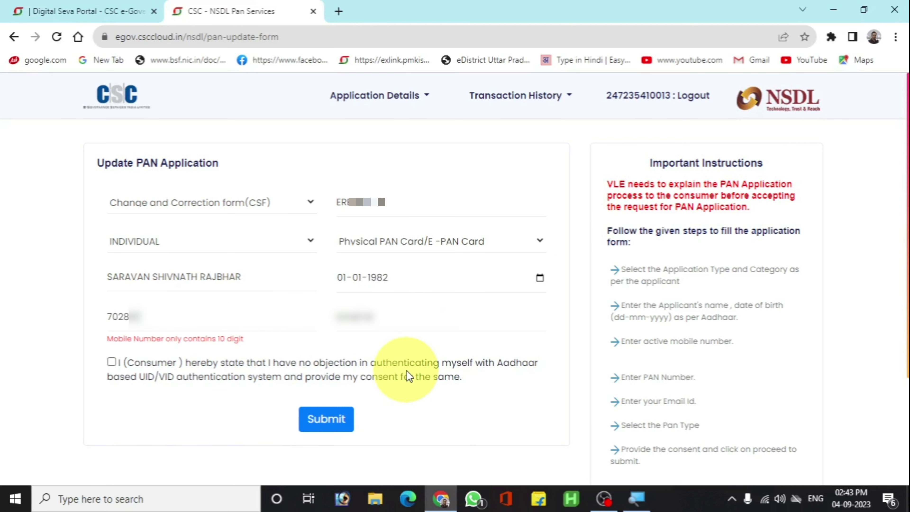
text(12)
text(0)
key(Tab)
key(ctrl+v)
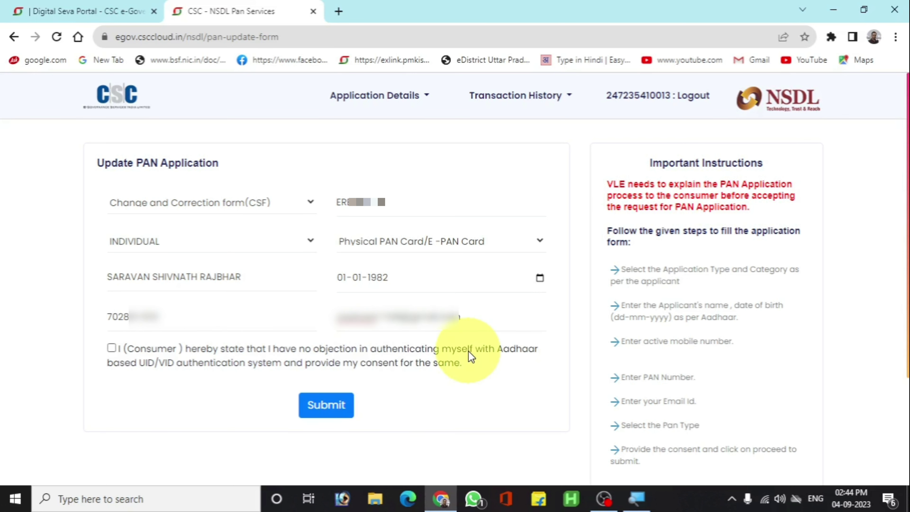
click(459, 363)
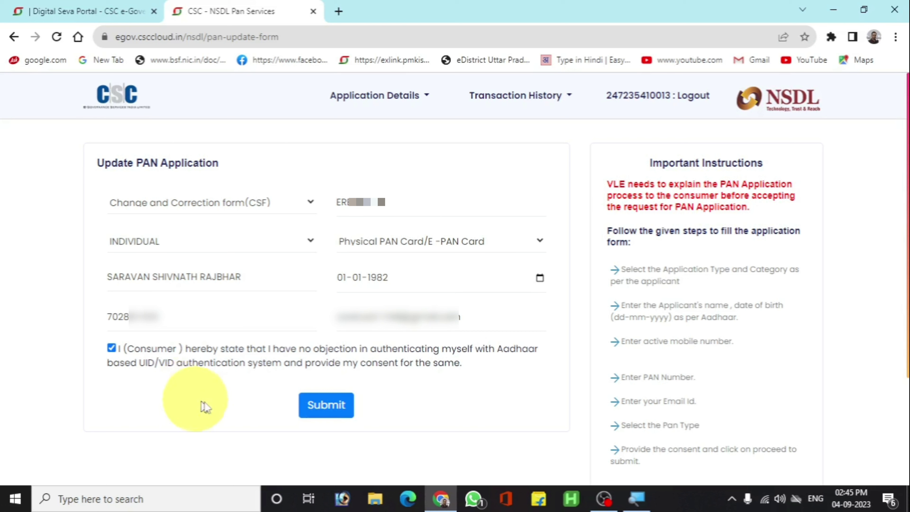
Submit the application and pay the ₹97.12 fee with the CSC Wallet password and PIN.
click(329, 413)
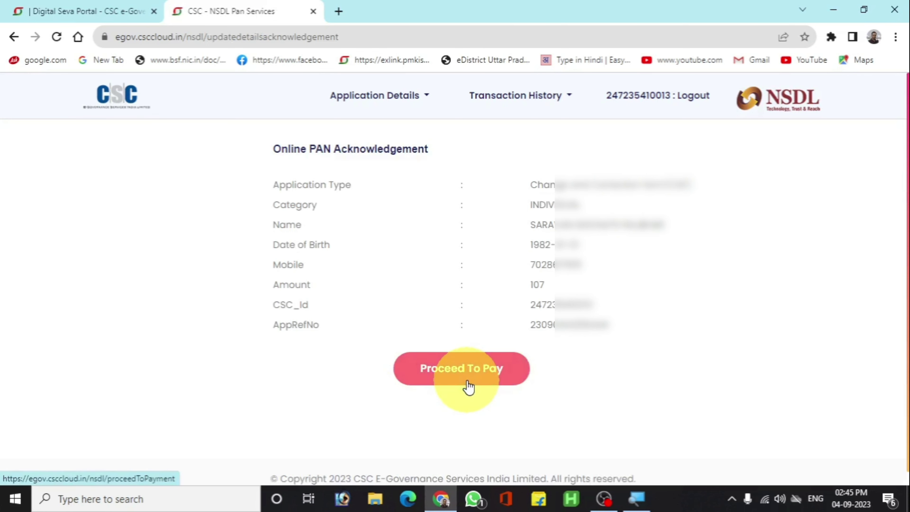
click(467, 386)
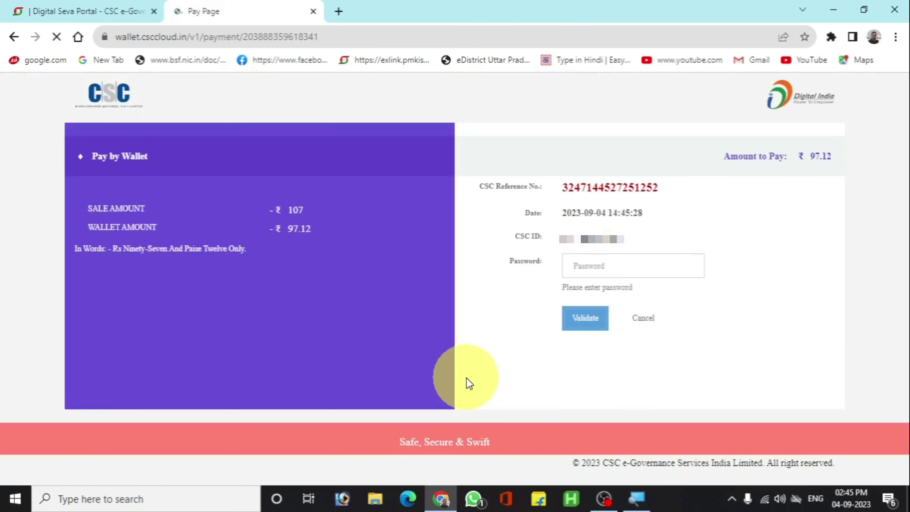
click(577, 267)
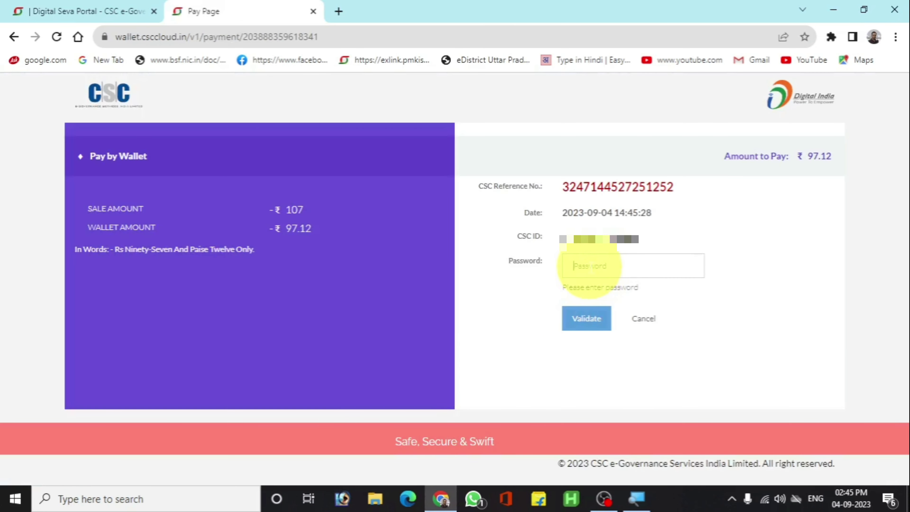
text(••)
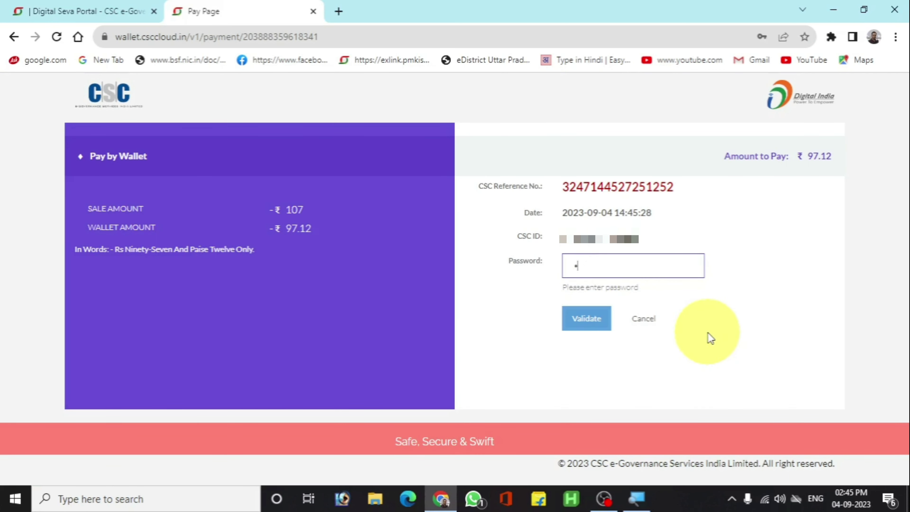
key(Return)
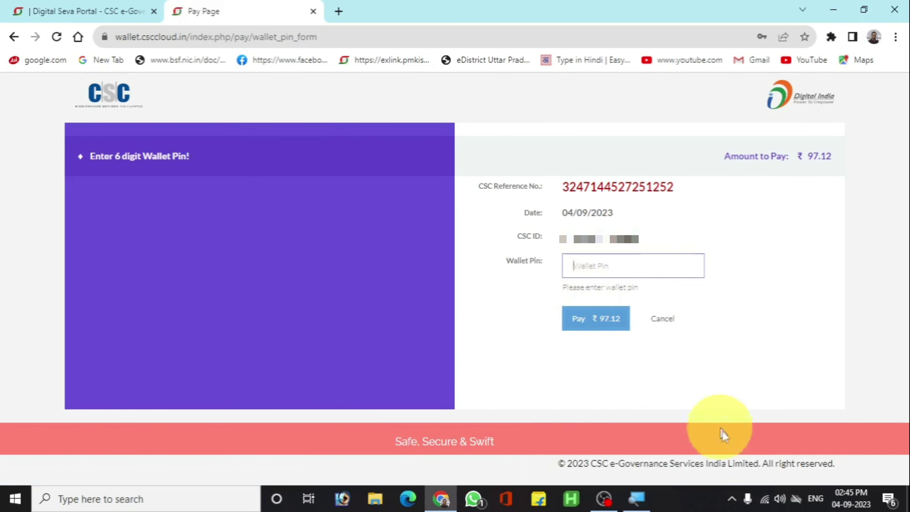
text(••••••)
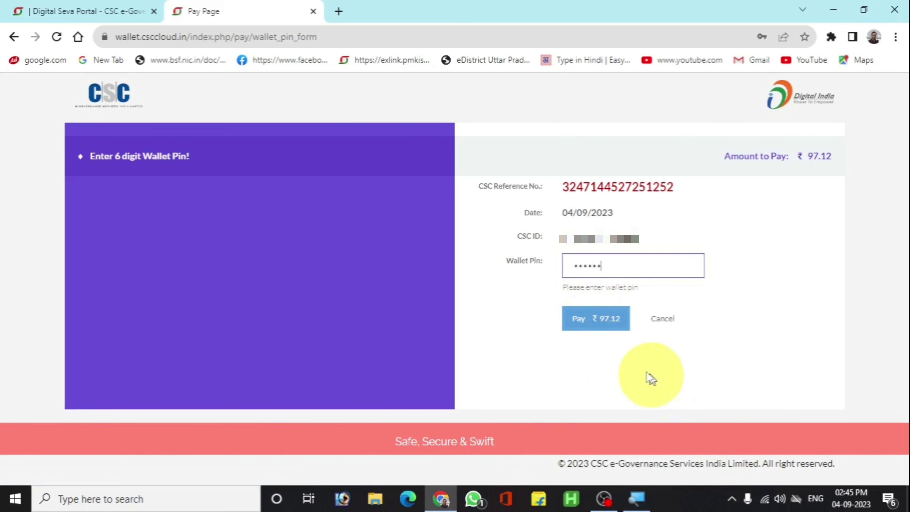
click(618, 322)
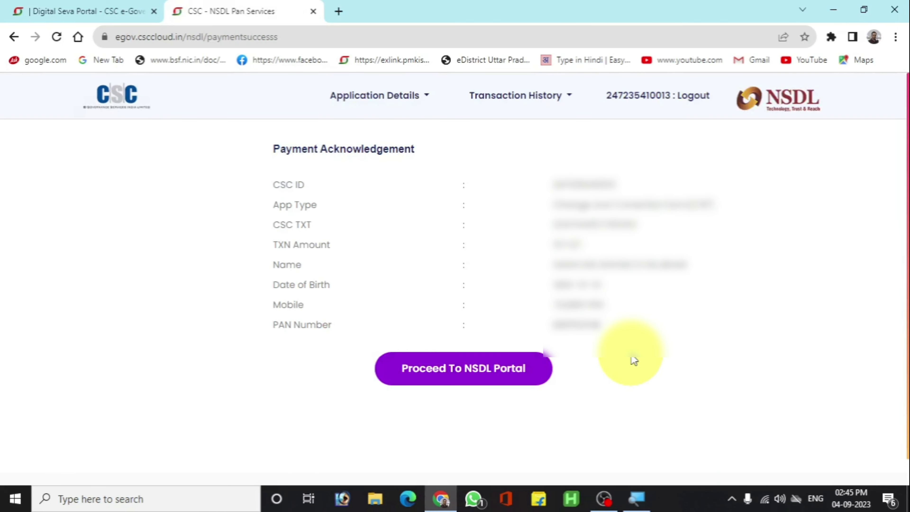
Proceed to the NSDL portal, set Title to SHRI and enter the applicant's surname.
click(479, 373)
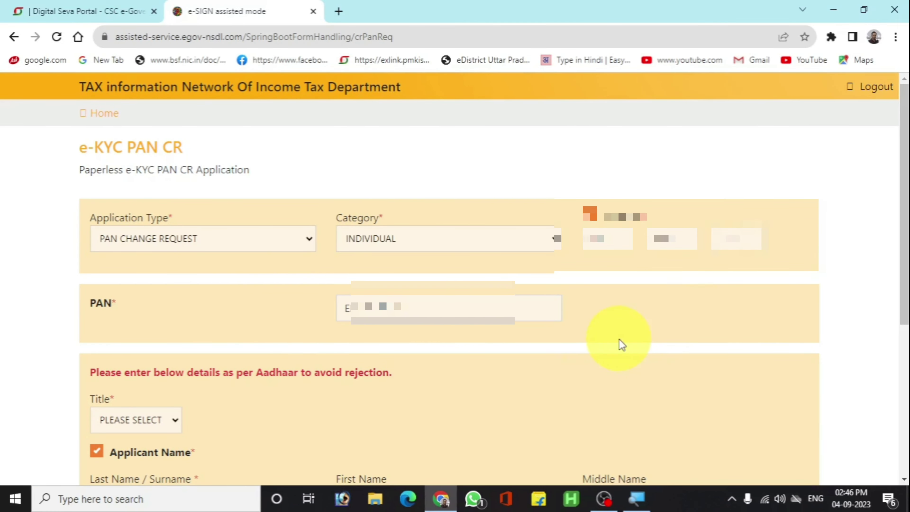
scroll(620, 342, down, 3)
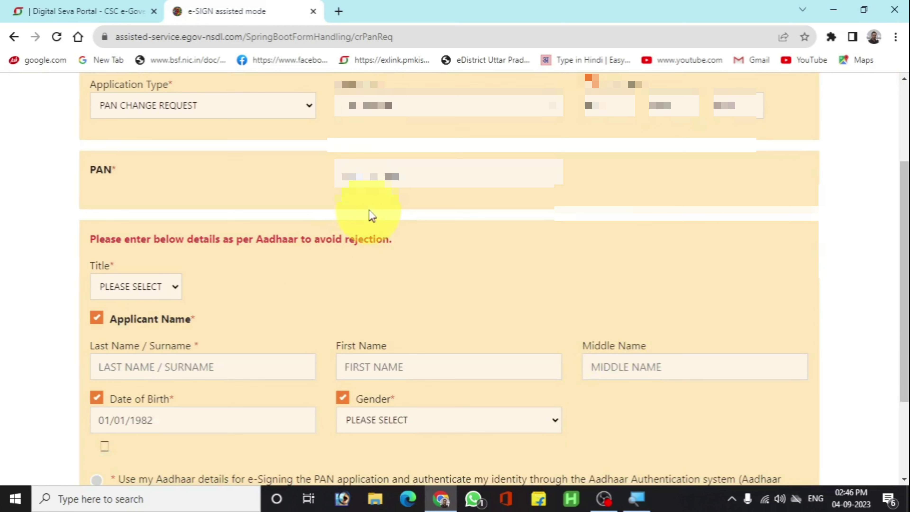
scroll(247, 309, down, 2)
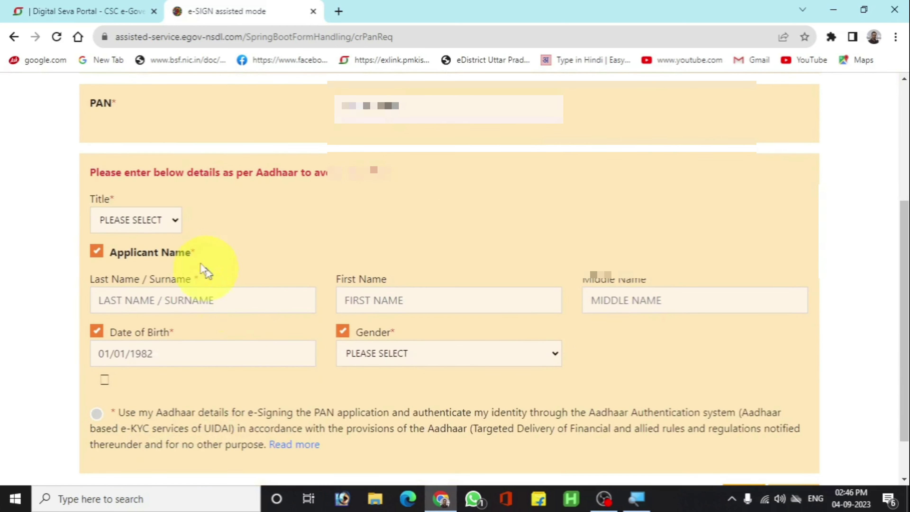
click(167, 226)
click(139, 255)
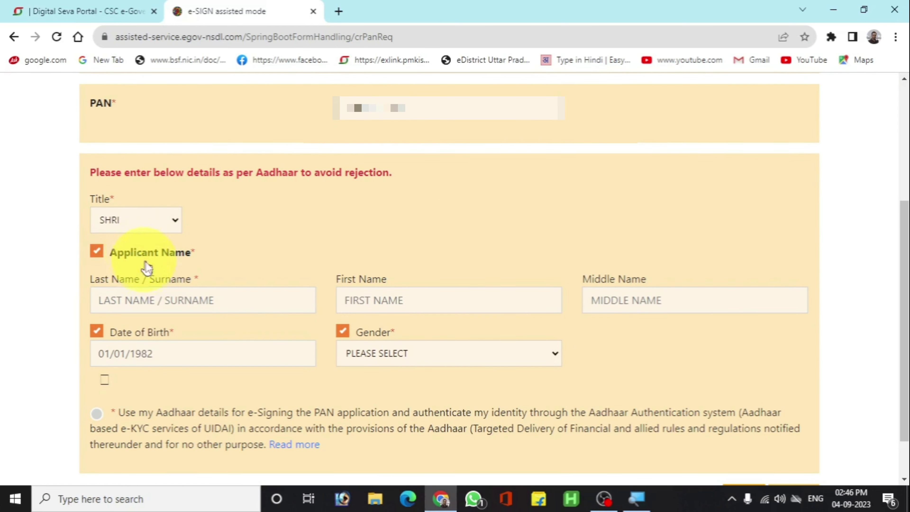
click(181, 308)
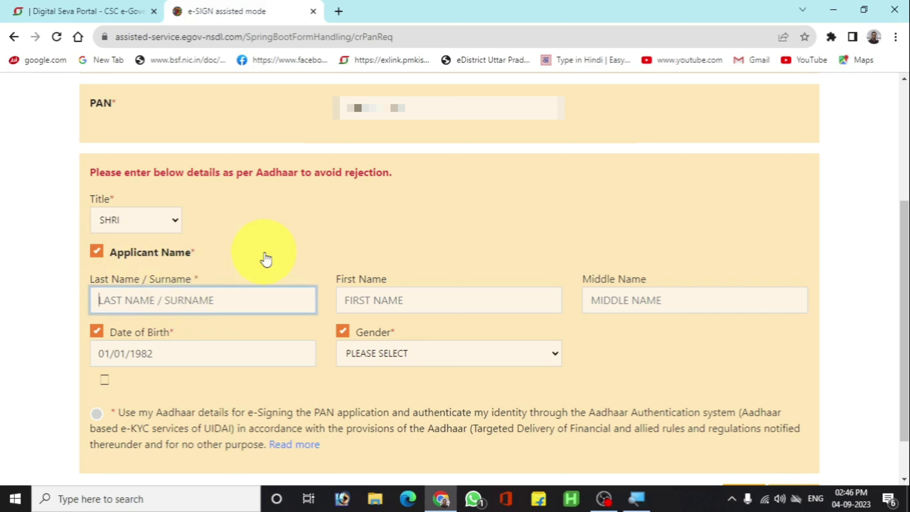
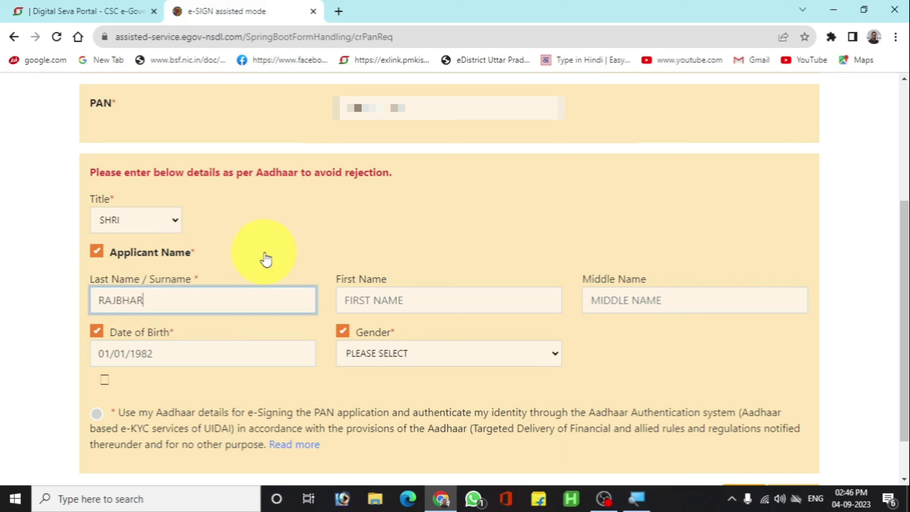
Enter the applicant's first and middle names.
key(Tab)
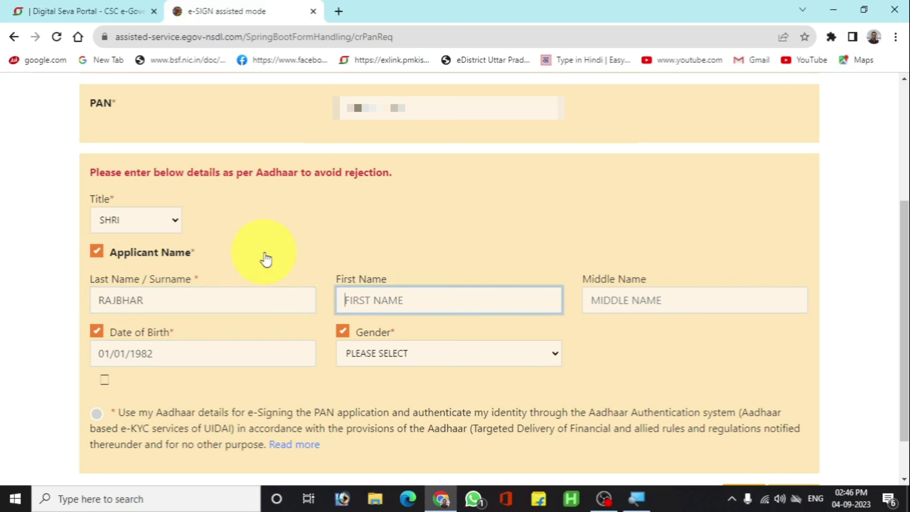
key(Tab)
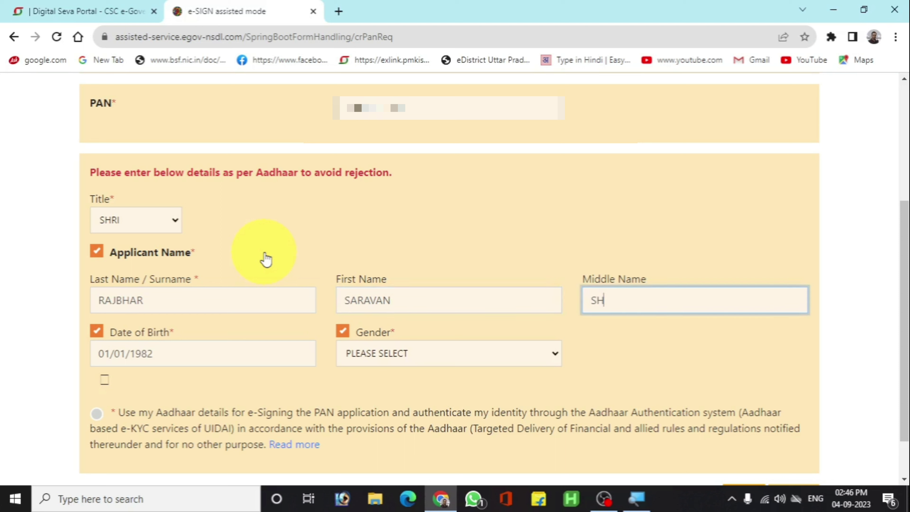
key(Tab)
key(Tab)
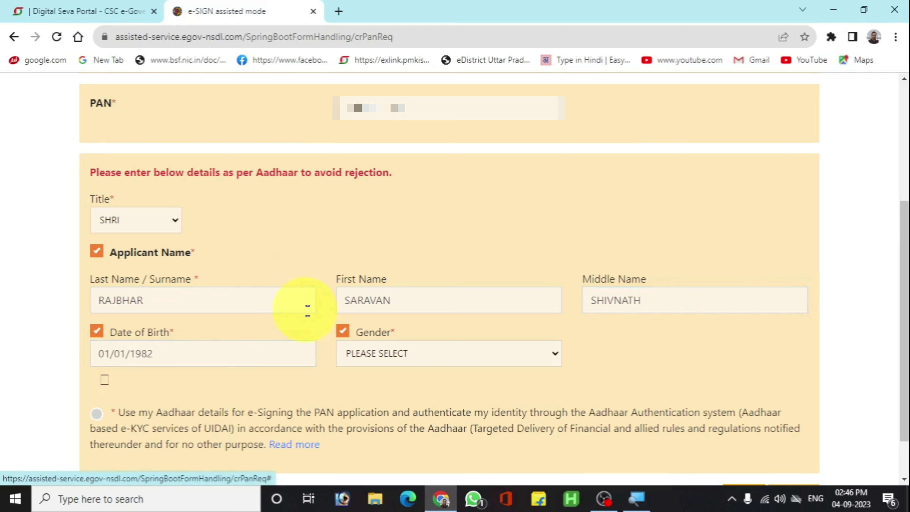
Set gender to MALE, tick the Aadhaar e-sign consent and submit the request.
scroll(308, 310, down, 2)
click(413, 295)
click(408, 318)
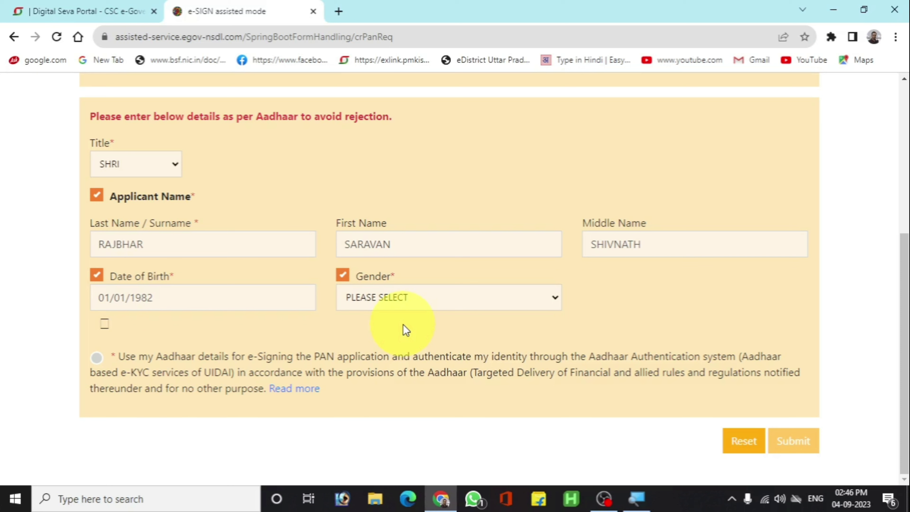
click(408, 304)
click(403, 330)
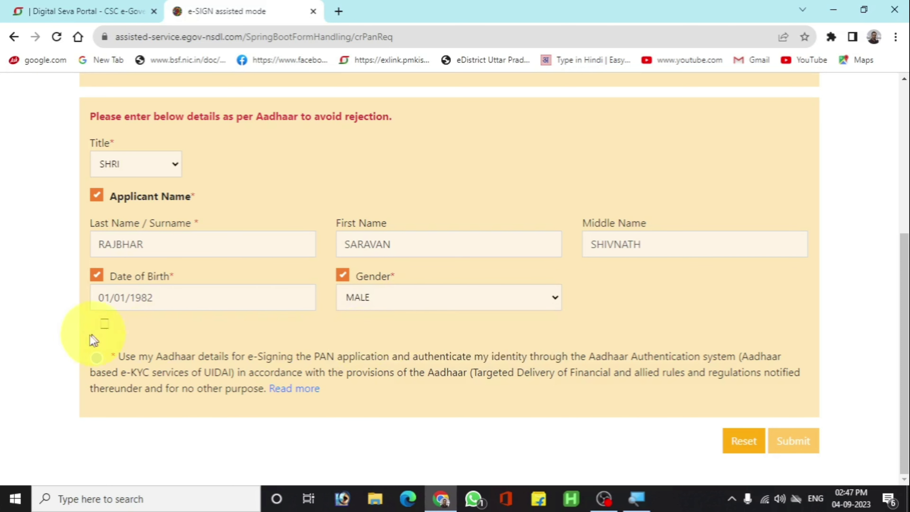
click(96, 357)
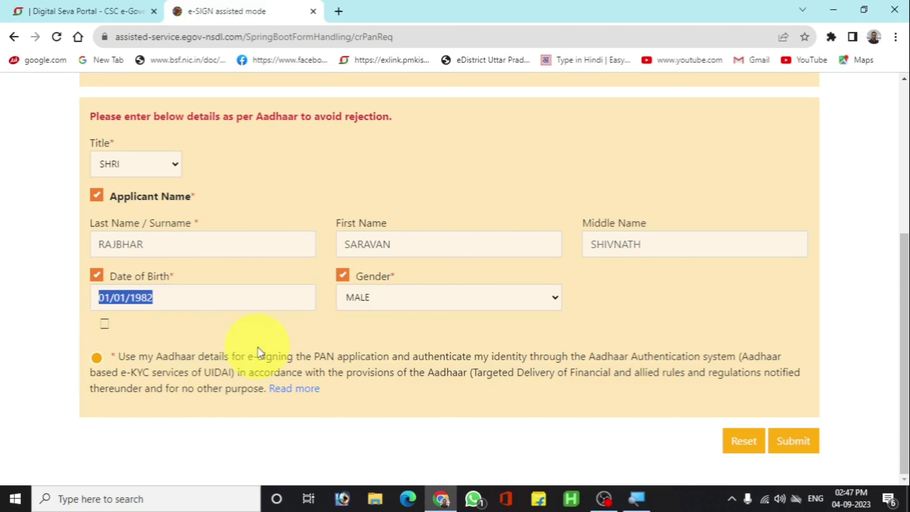
click(791, 441)
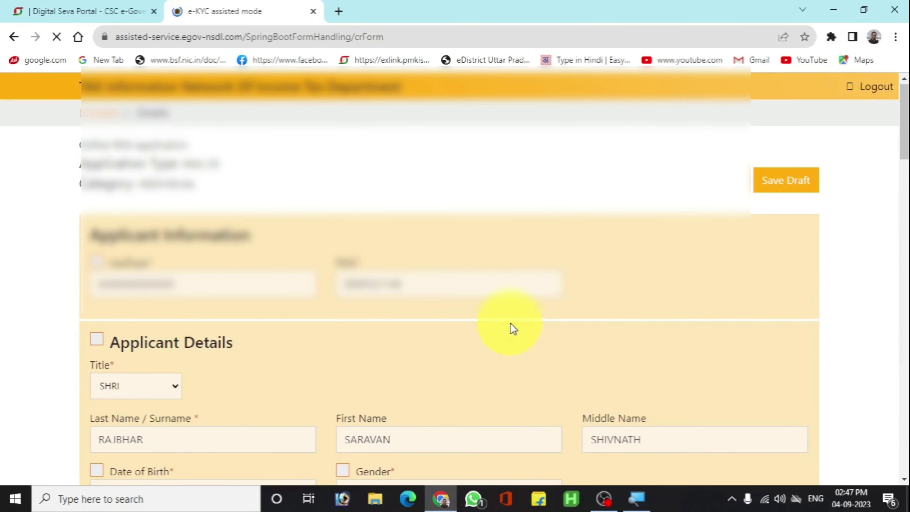
Review the pre-filled applicant details and PAN card name, then continue to Parent Details.
scroll(513, 328, down, 5)
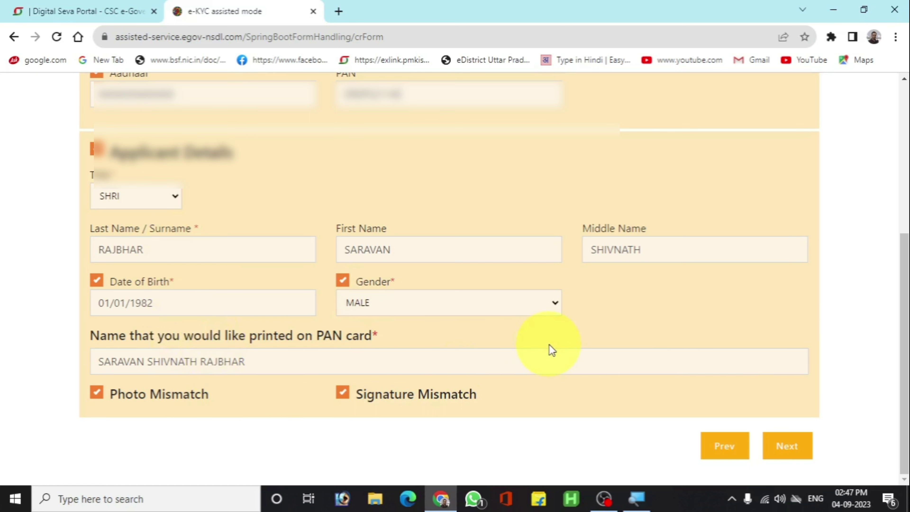
scroll(551, 349, up, 3)
scroll(550, 350, down, 3)
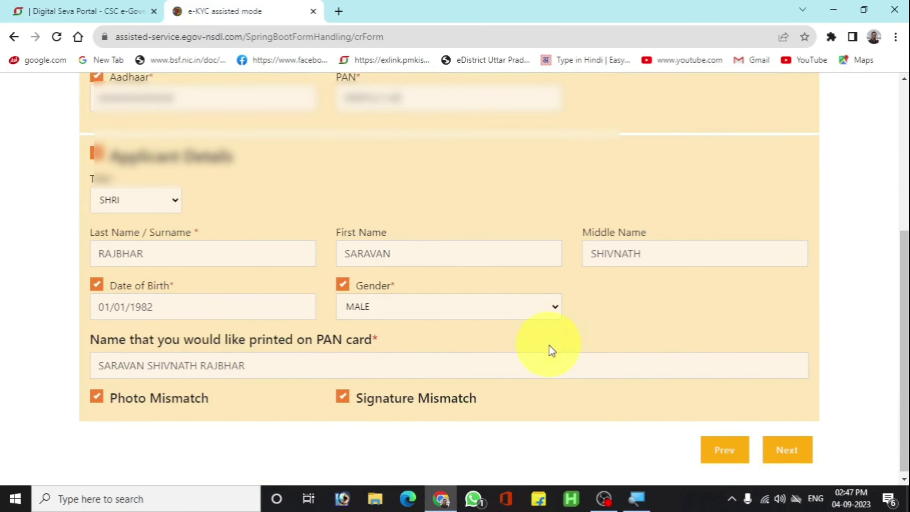
click(800, 448)
Fill in the father's name fields and continue to the other details page.
scroll(466, 319, down, 3)
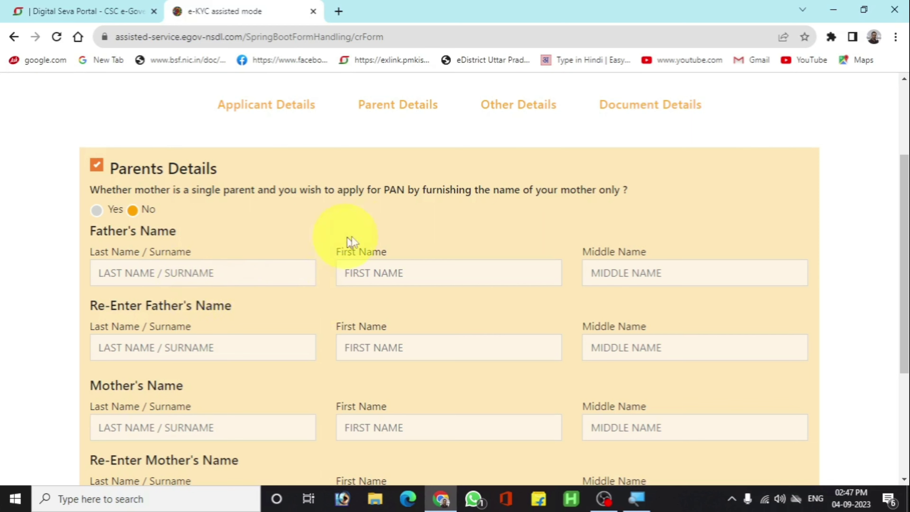
scroll(426, 242, down, 2)
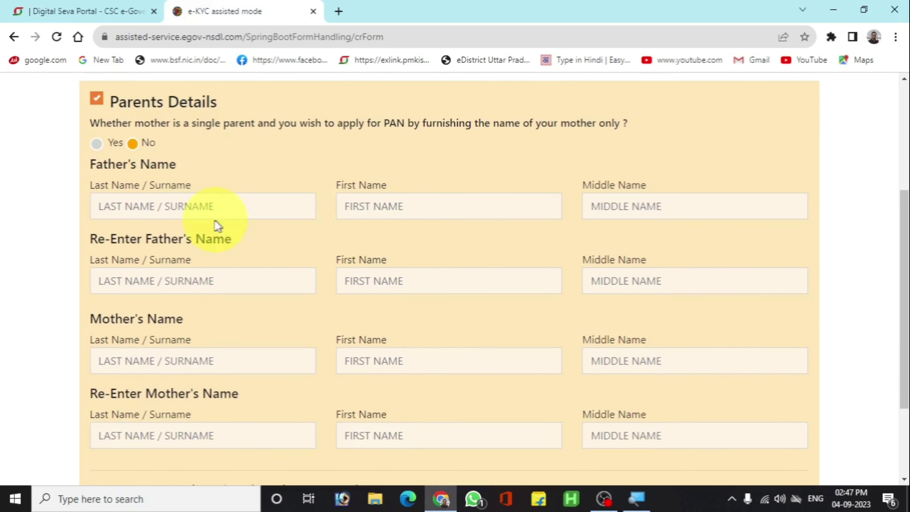
click(176, 214)
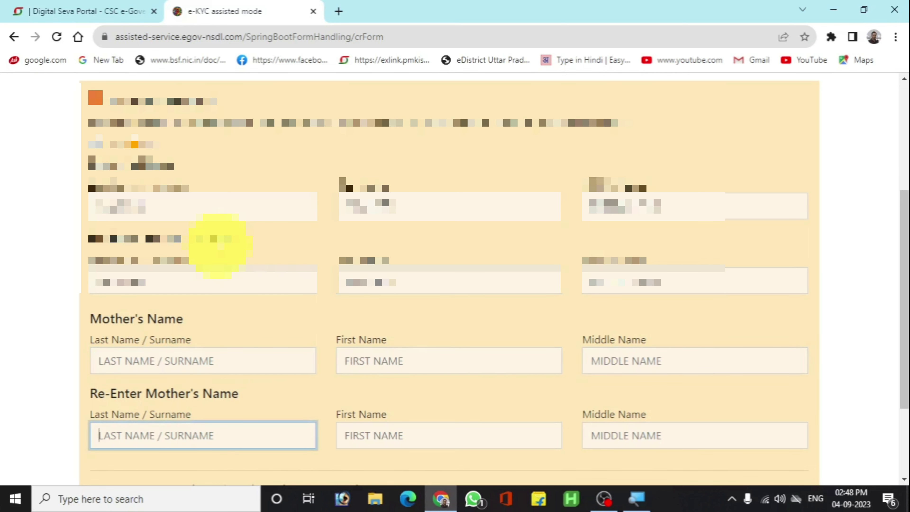
scroll(220, 246, down, 3)
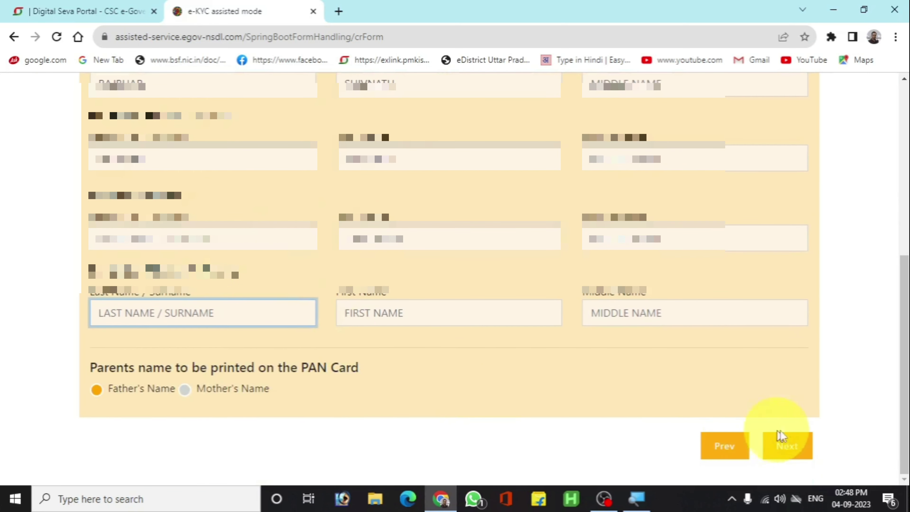
click(795, 447)
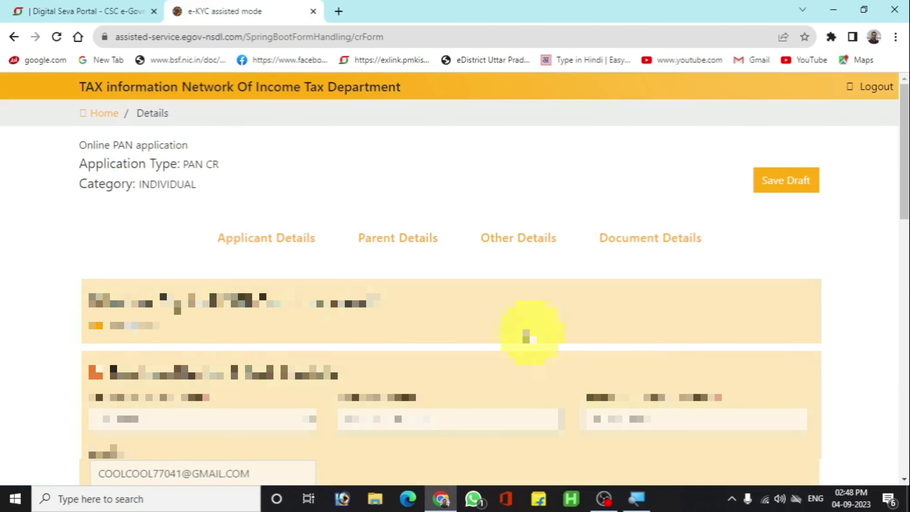
Review the contact and address details, then continue to Document Details.
scroll(315, 270, down, 2)
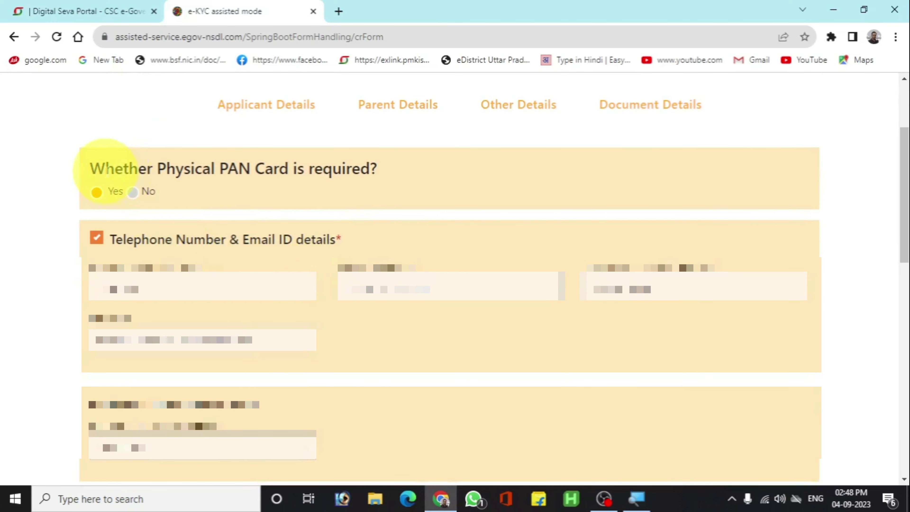
scroll(345, 178, down, 2)
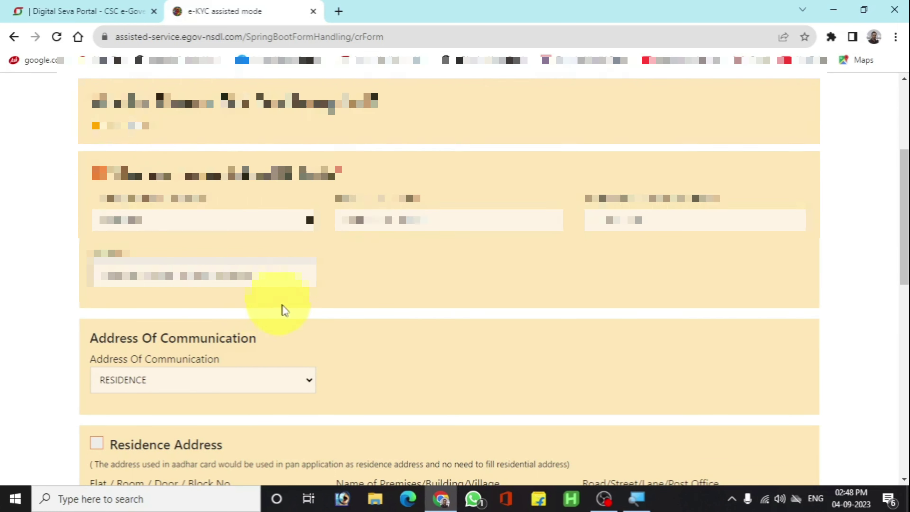
scroll(284, 311, down, 4)
scroll(260, 319, down, 2)
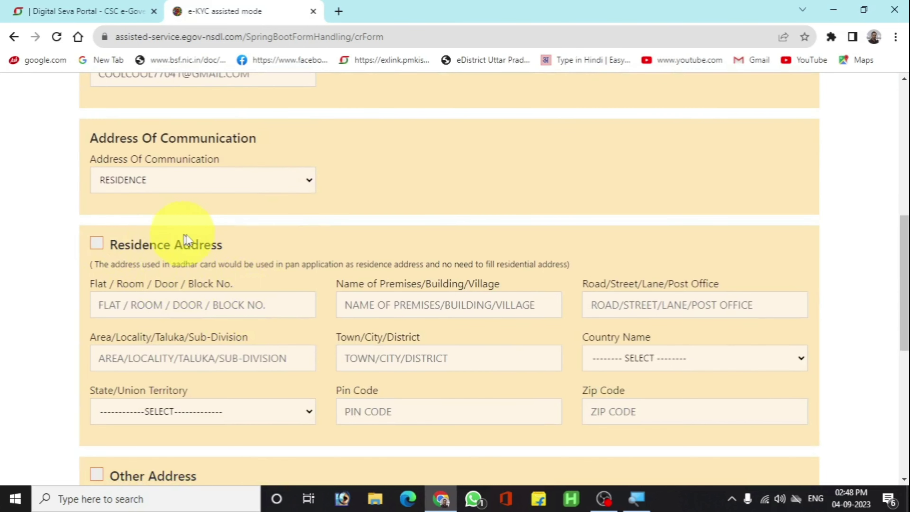
scroll(188, 237, down, 2)
scroll(212, 232, down, 9)
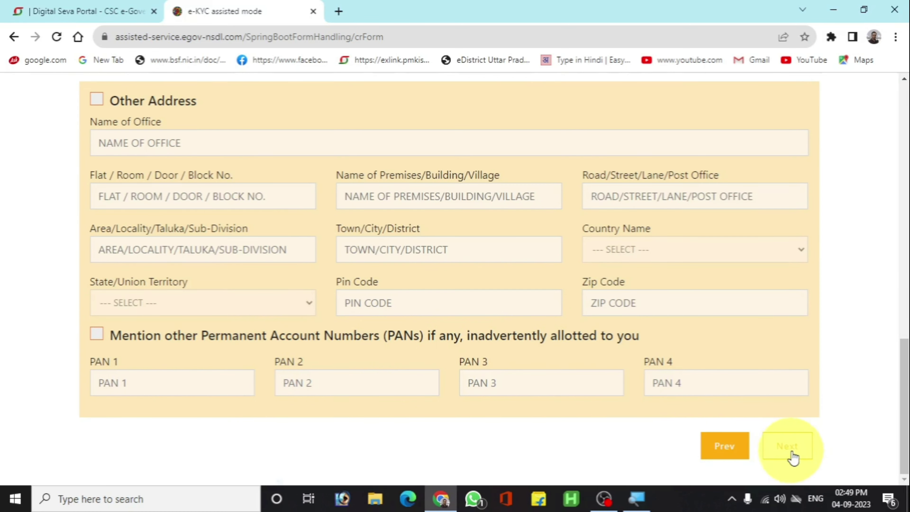
click(784, 449)
Enter VASAI as the place and submit the application for confirmation.
scroll(462, 333, down, 1)
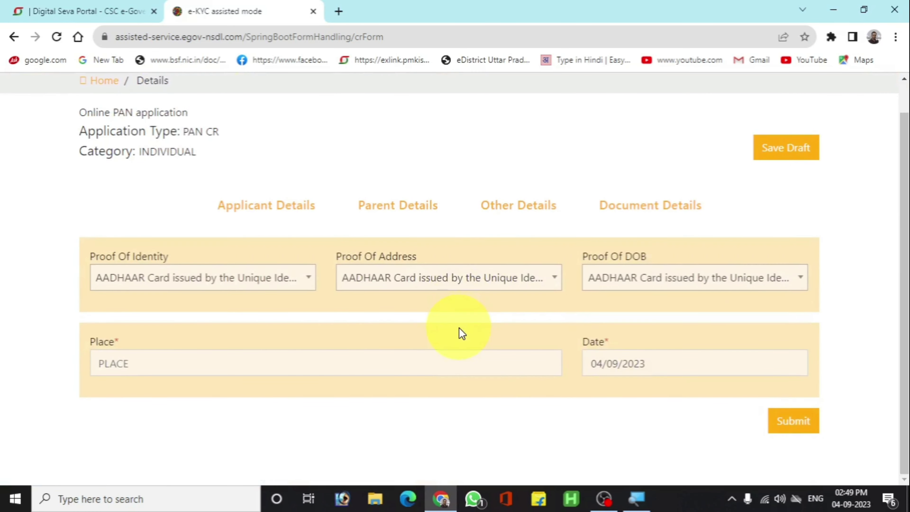
click(284, 361)
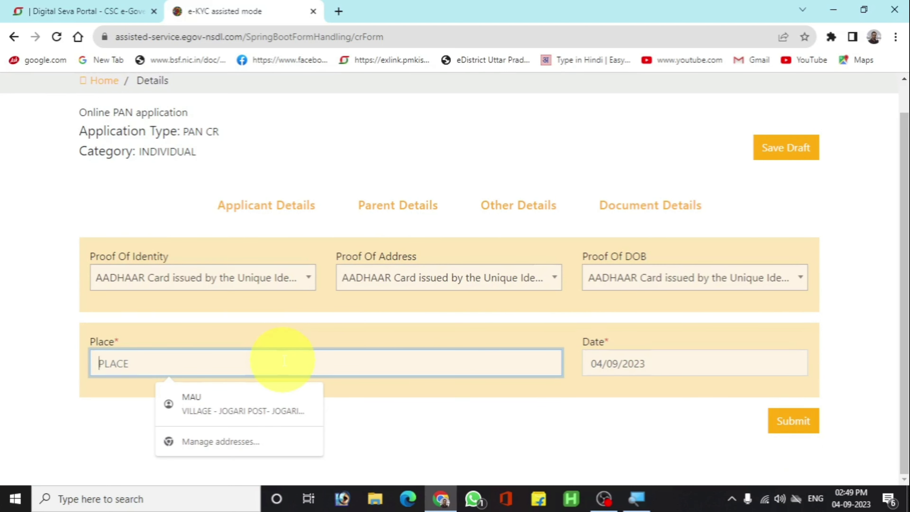
text(VASAI)
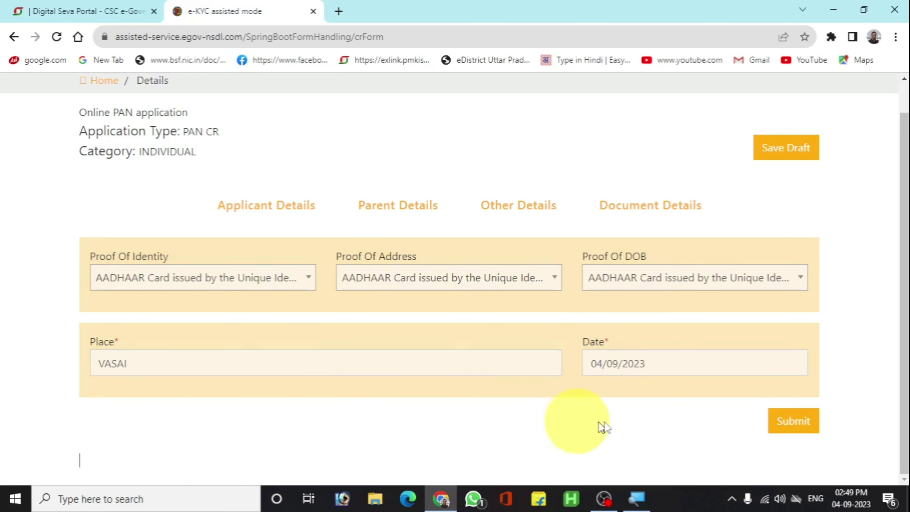
click(784, 428)
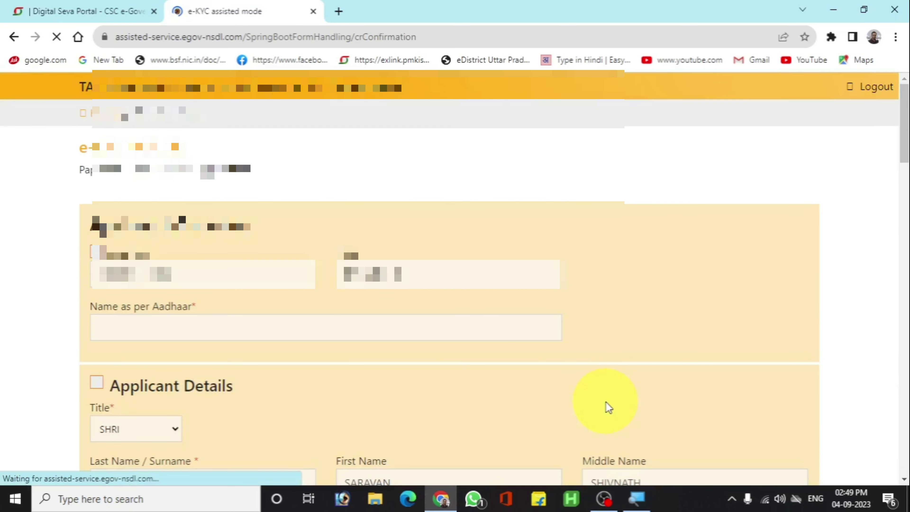
Review the applicant, parent, contact and document details on the confirmation page, then confirm for Aadhaar authentication.
scroll(392, 363, down, 4)
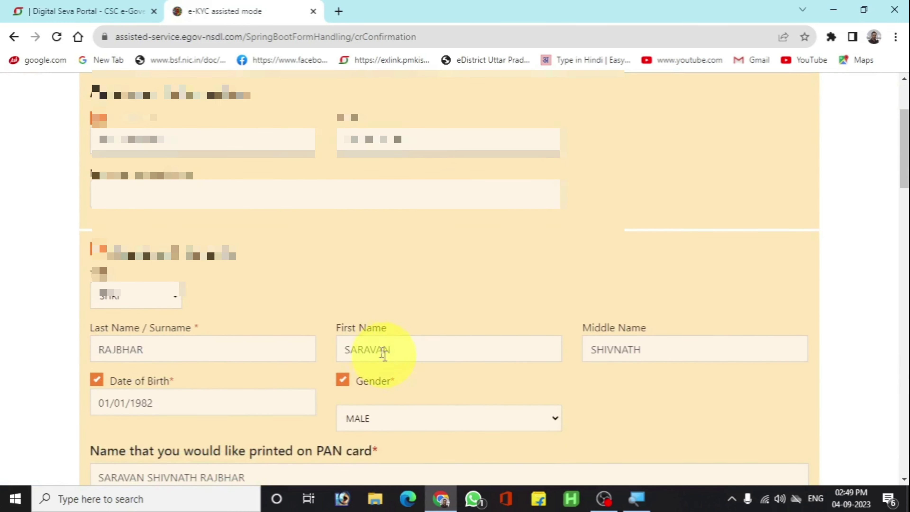
scroll(301, 273, down, 2)
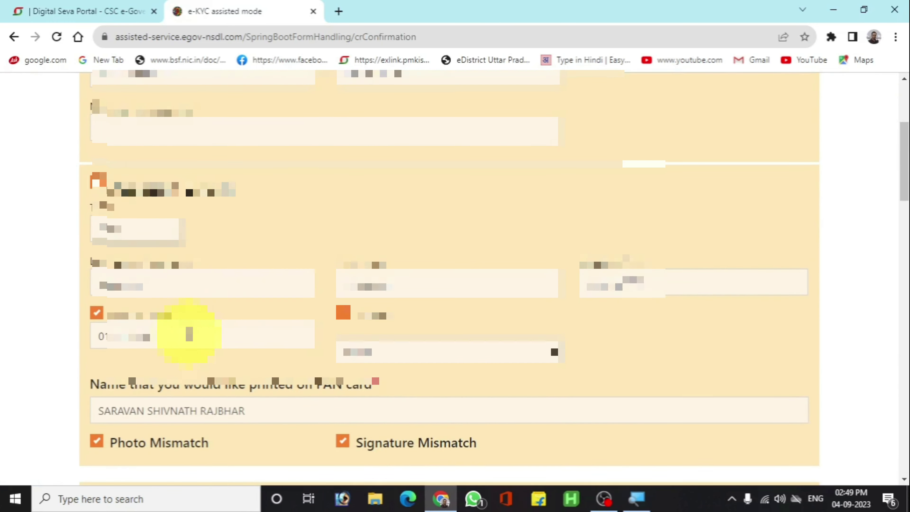
scroll(315, 295, down, 2)
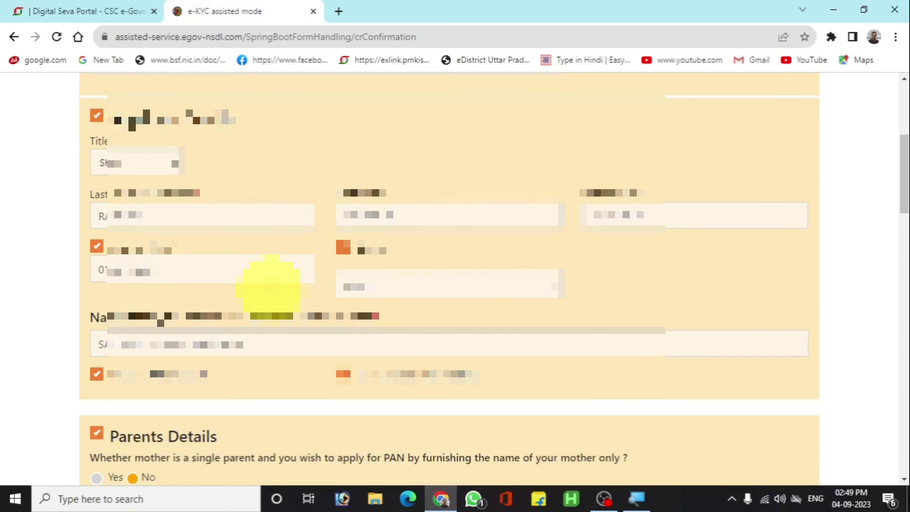
scroll(260, 352, down, 8)
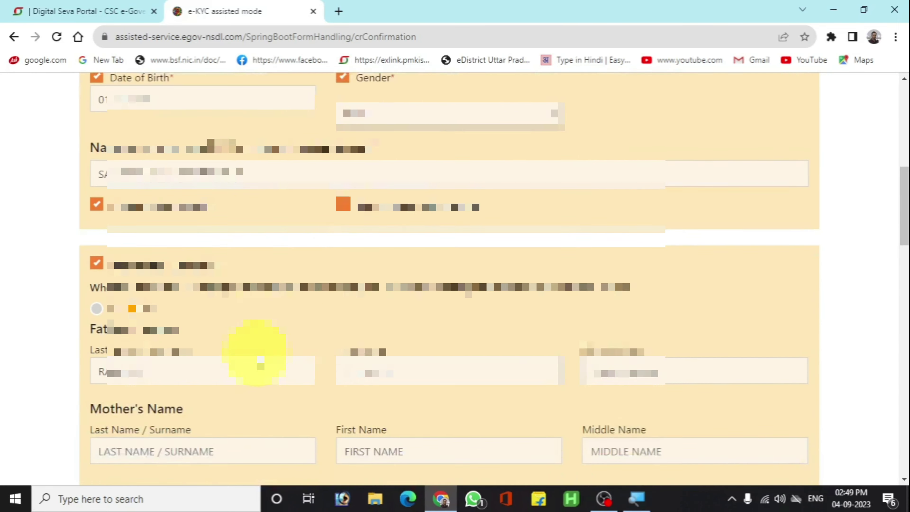
scroll(269, 319, down, 8)
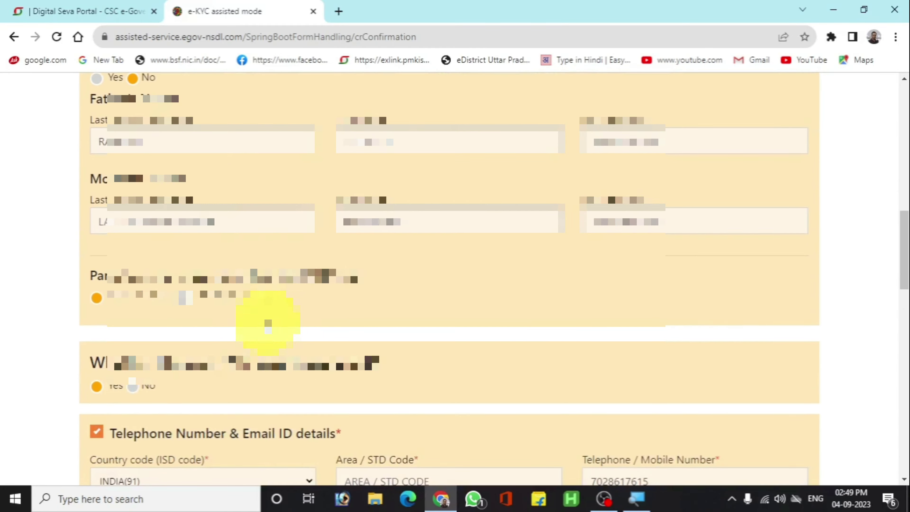
scroll(289, 340, down, 10)
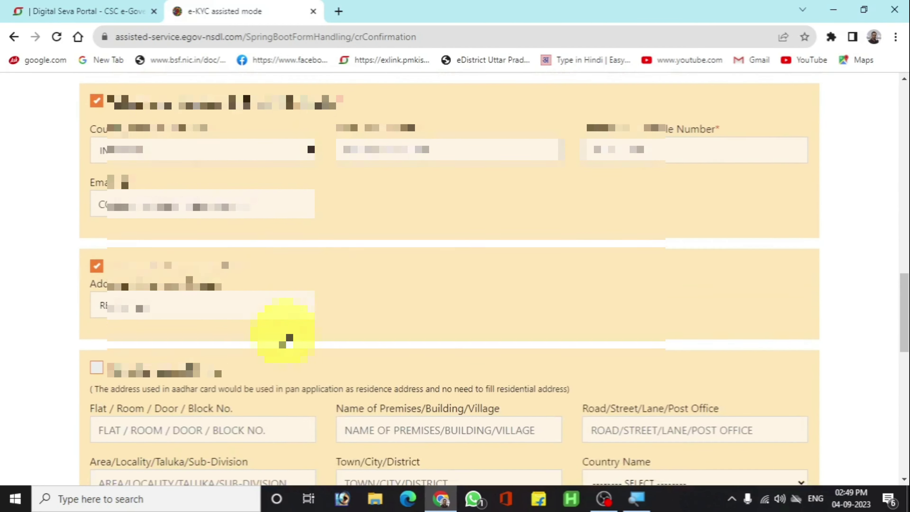
scroll(354, 344, down, 10)
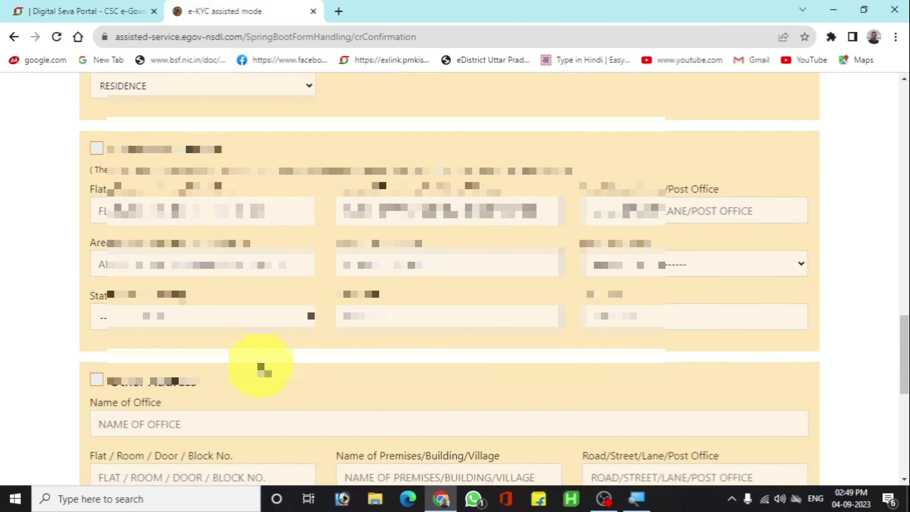
scroll(264, 367, down, 5)
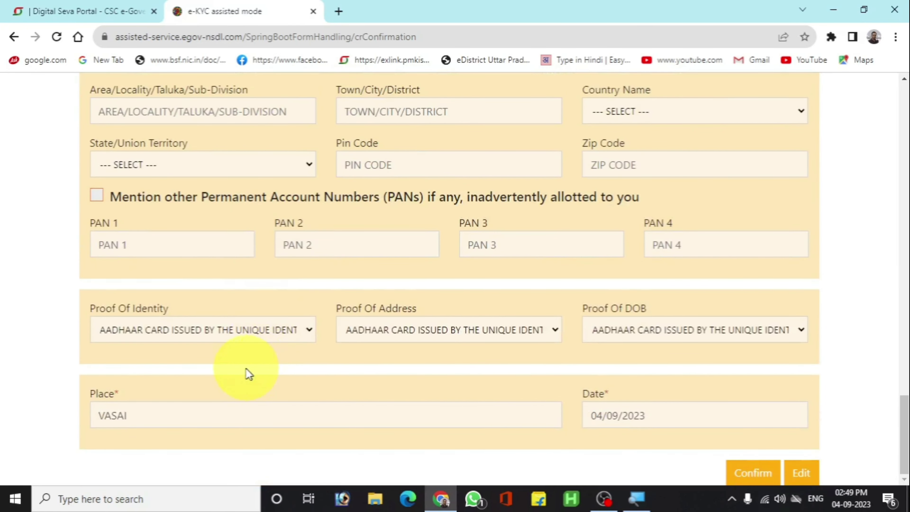
click(742, 475)
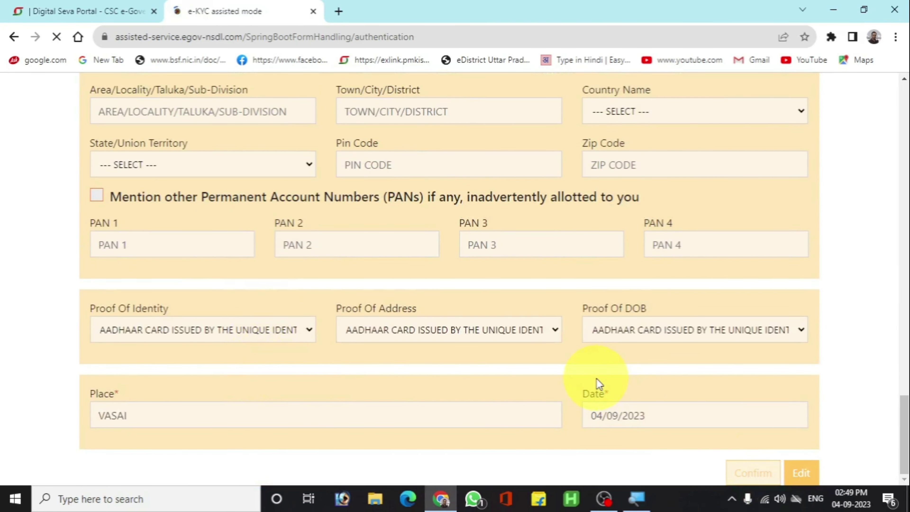